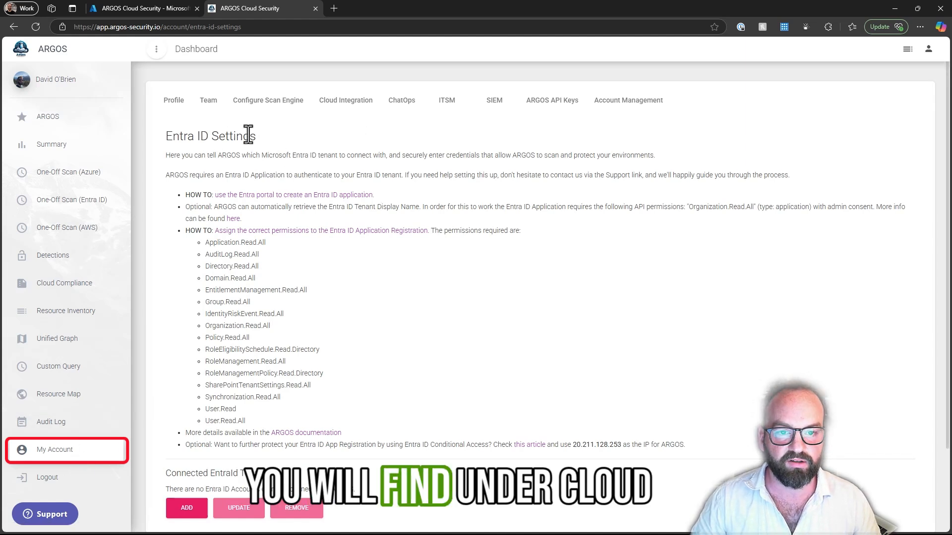
- Open the Entra ID settings among the account's cloud integrations
left_click(356, 111)
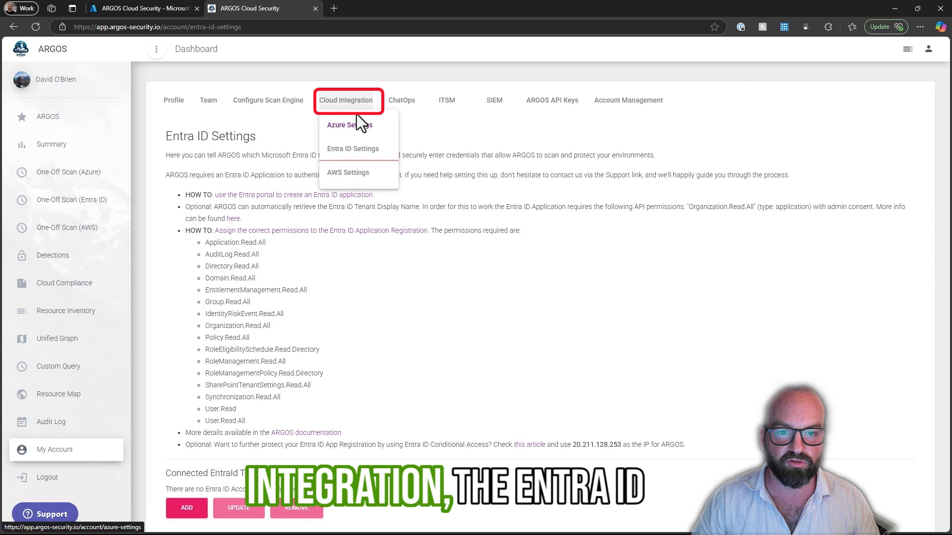
left_click(348, 157)
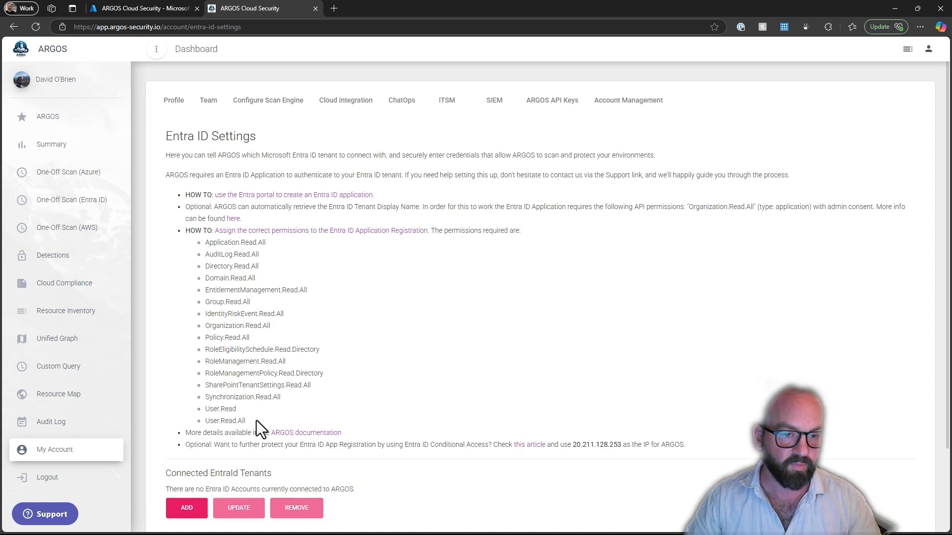
- Switch to the Azure portal and register a single-tenant application named argos-entraid-scan
left_click(126, 4)
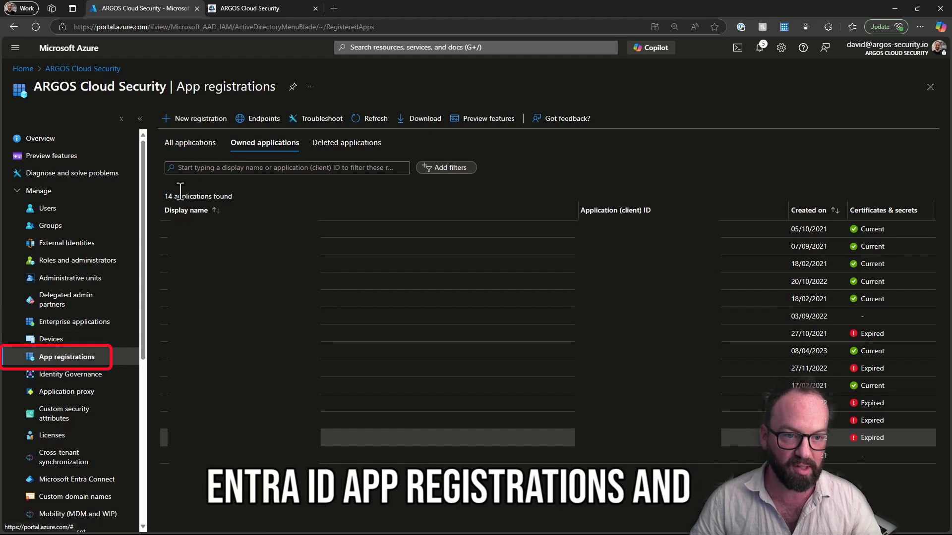
left_click(198, 128)
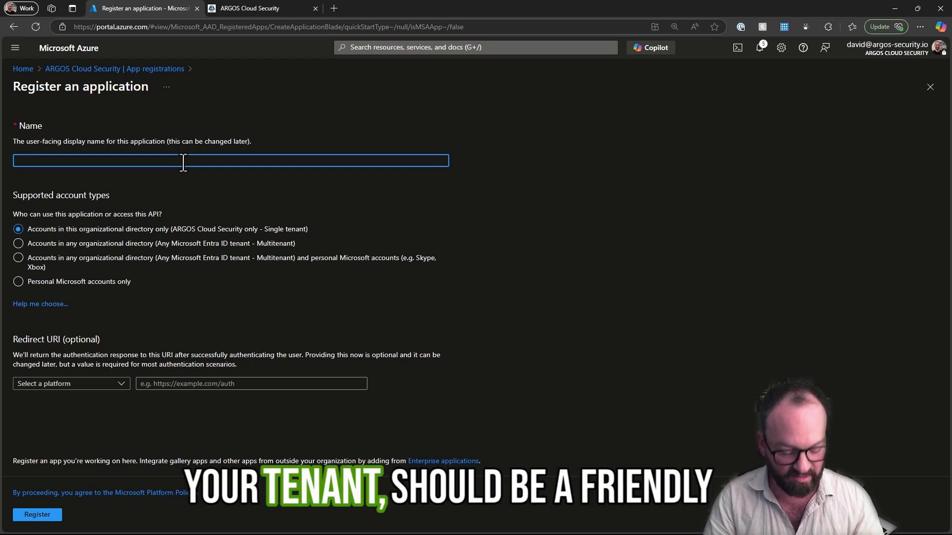
type("arg")
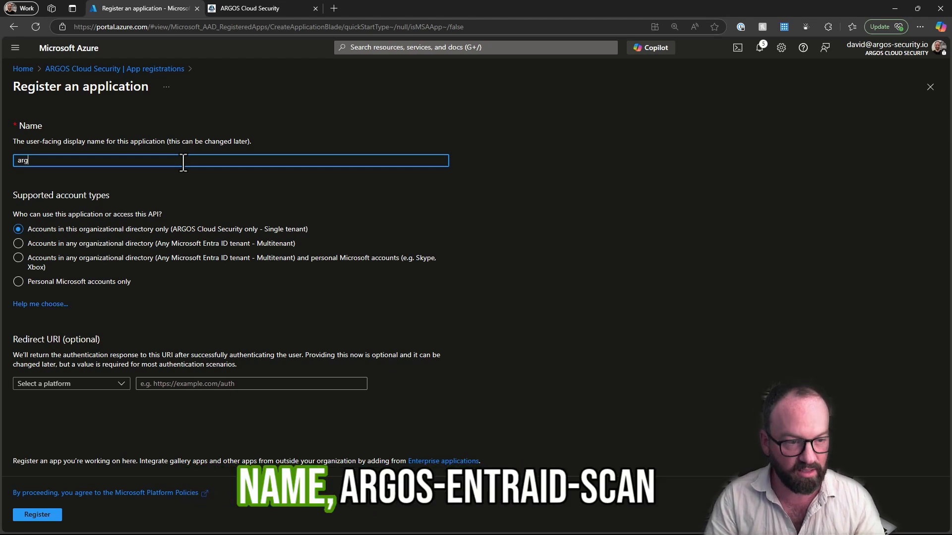
type("os-entraid-scan")
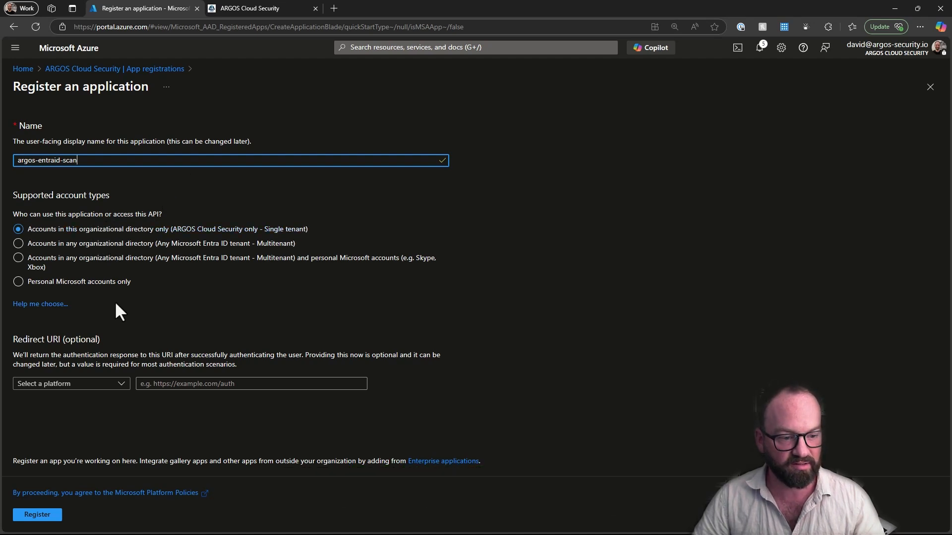
left_click(50, 517)
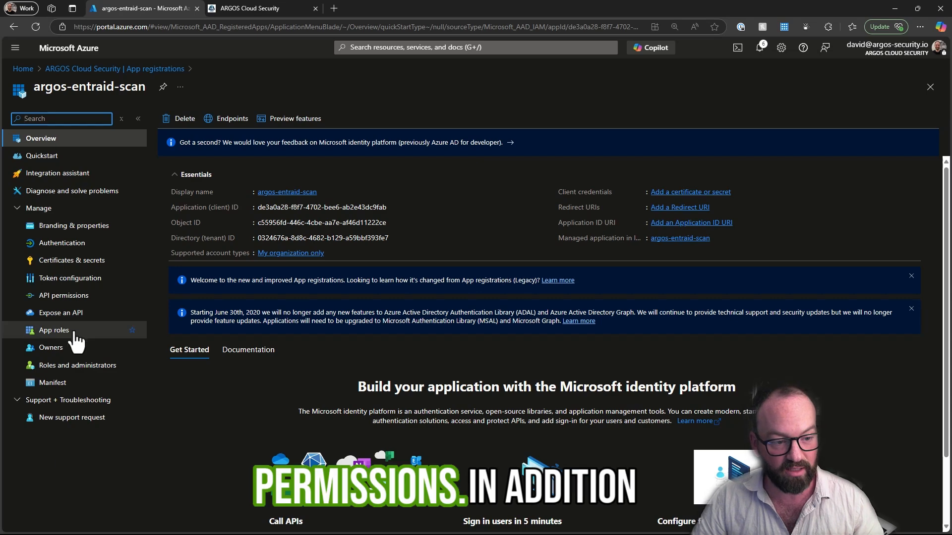
- Check the permissions ARGOS requires and begin an API permission request for argos-entraid-scan using Microsoft Graph application permissions
left_click(76, 300)
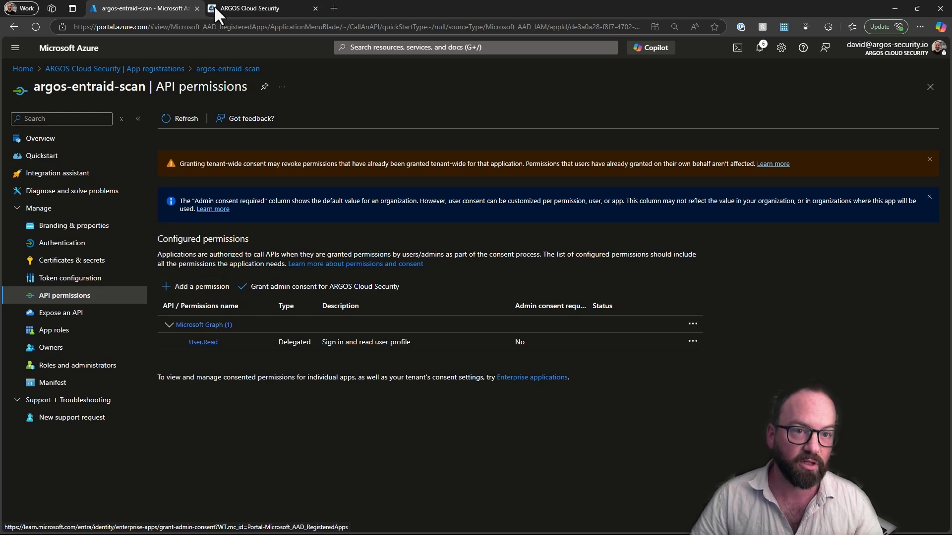
left_click(246, 8)
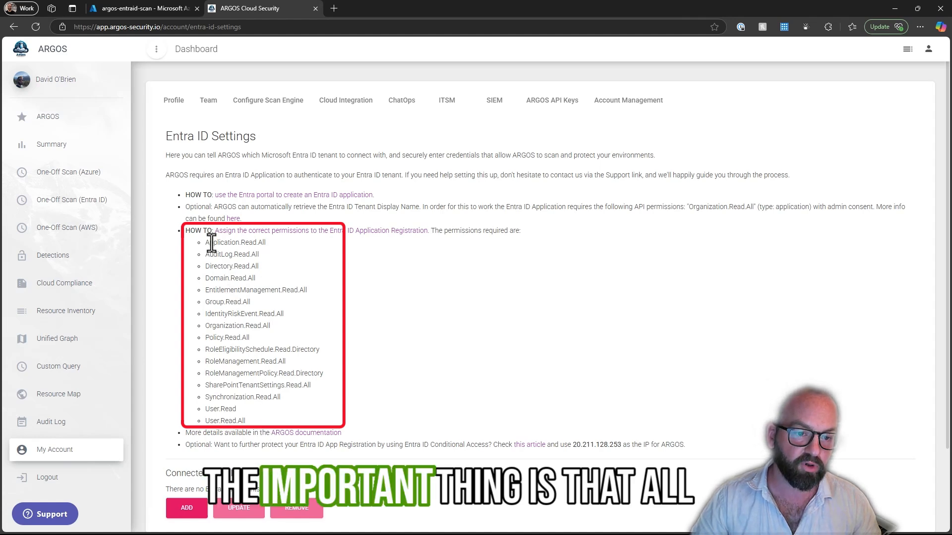
left_click(135, 8)
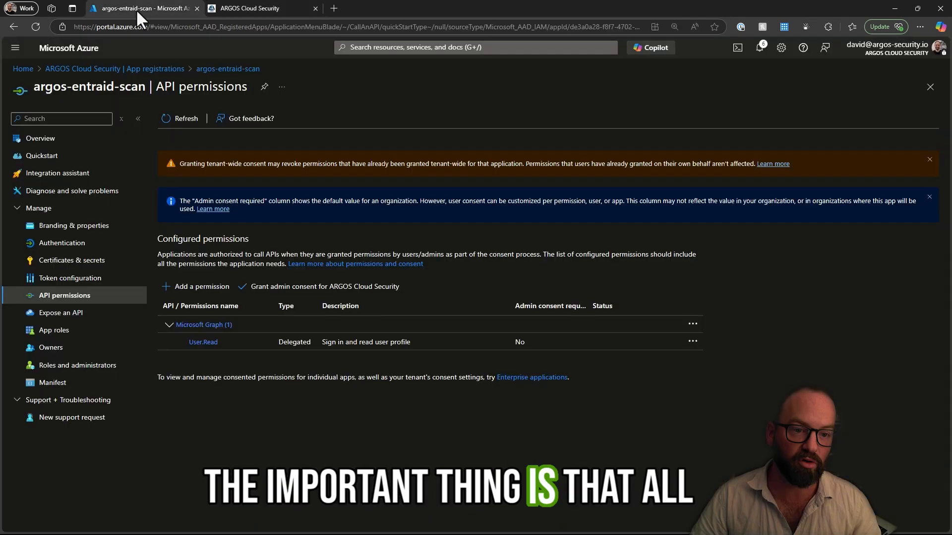
left_click(199, 288)
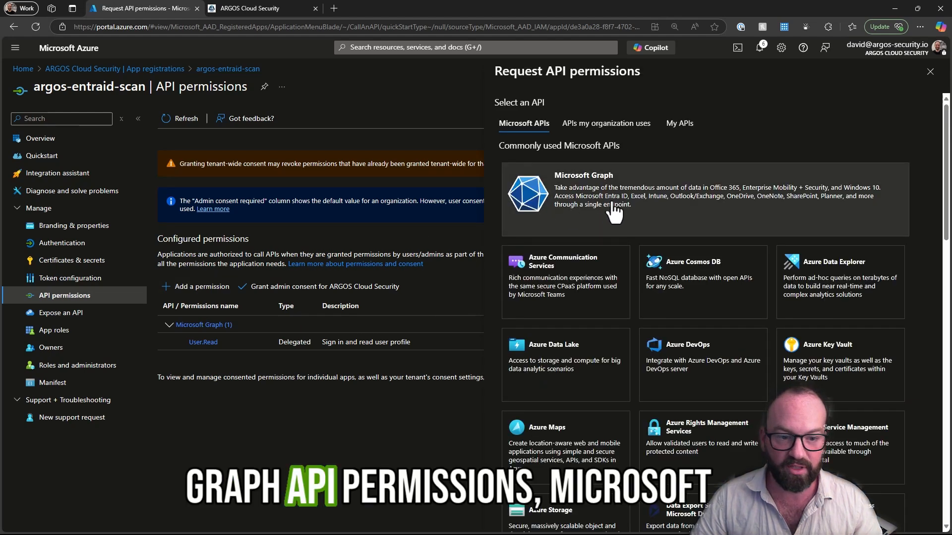
left_click(532, 211)
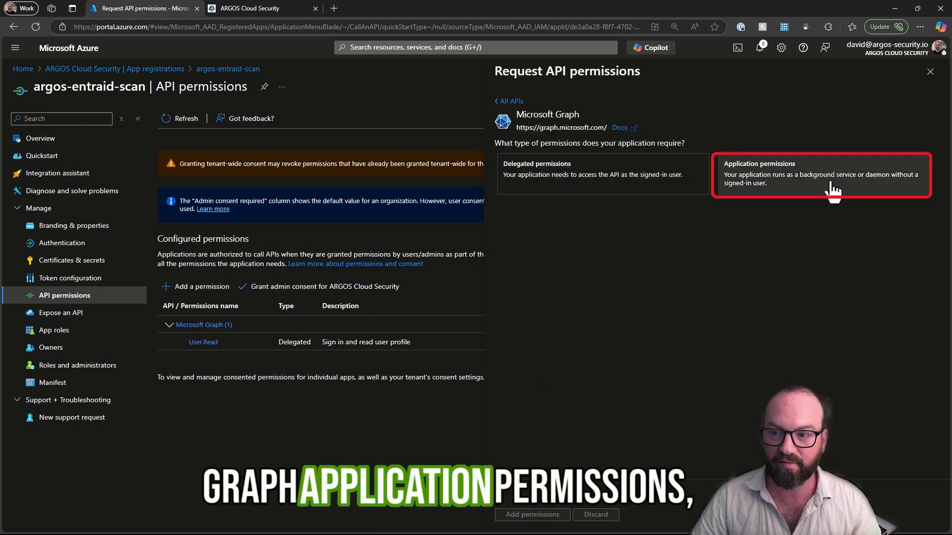
left_click(796, 187)
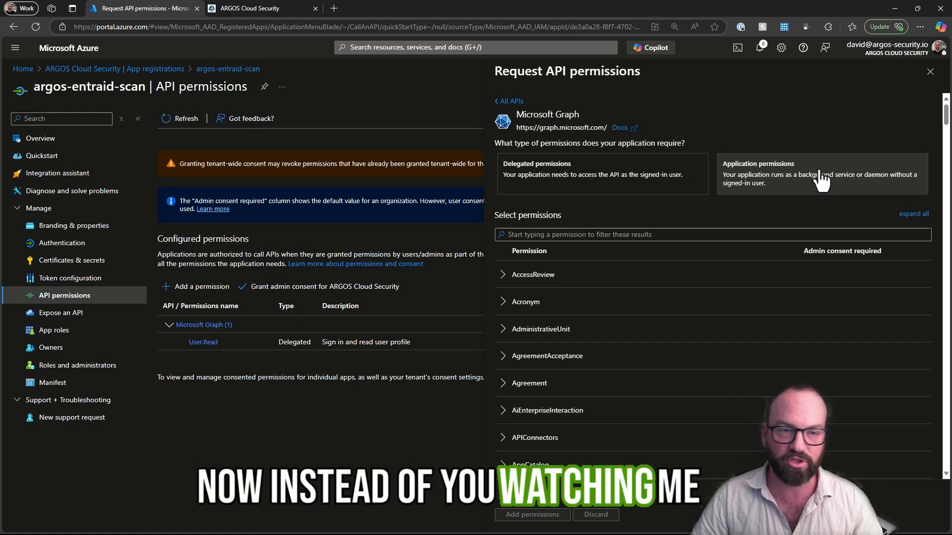
- Copy Application.Read.All from the ARGOS requirements list and add it as a Microsoft Graph application permission in Azure
left_click(251, 8)
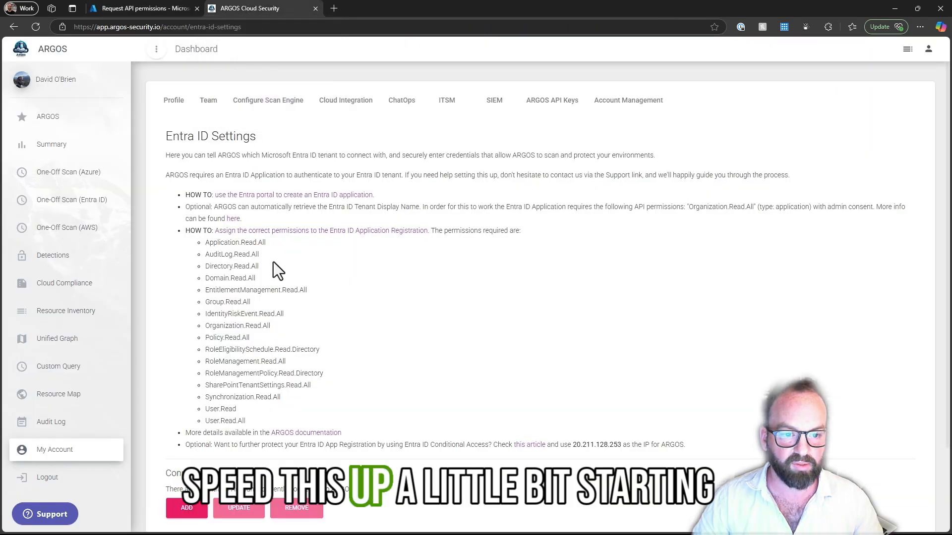
left_click_drag(269, 242, 206, 244)
key("ctrl+c")
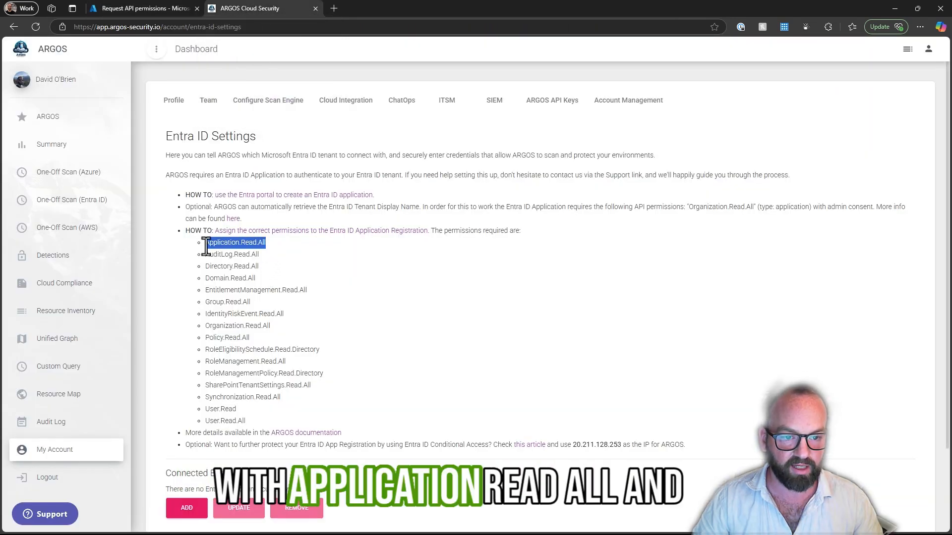
left_click(151, 8)
left_click(711, 235)
key("ctrl+v")
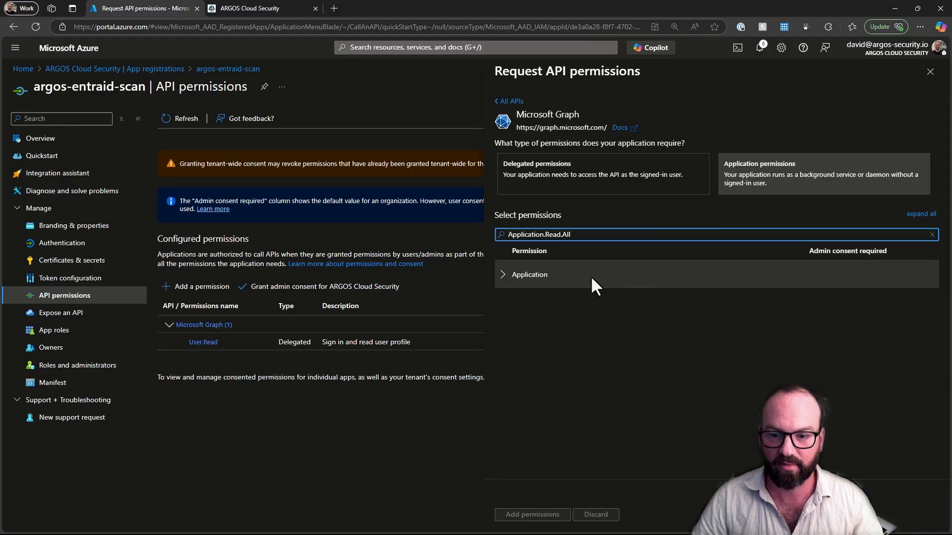
left_click(503, 276)
left_click(503, 301)
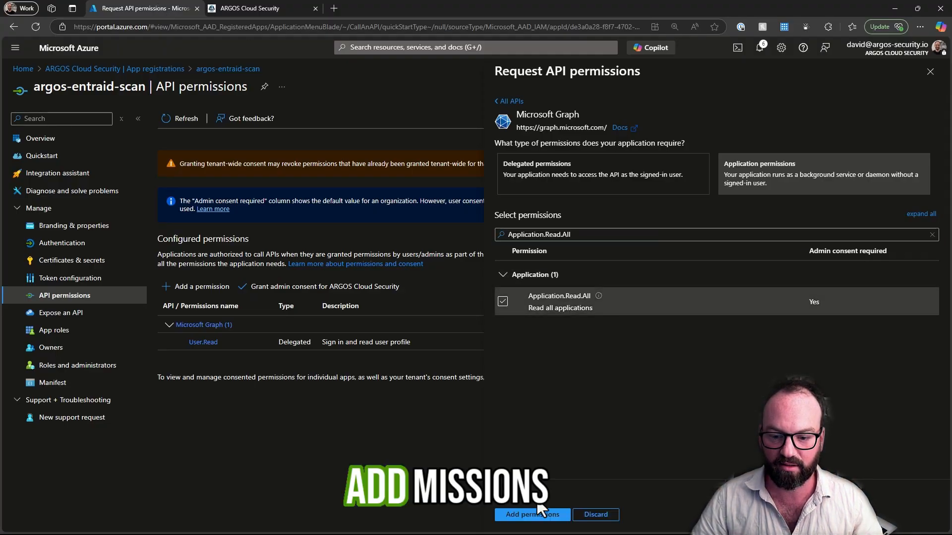
left_click(536, 518)
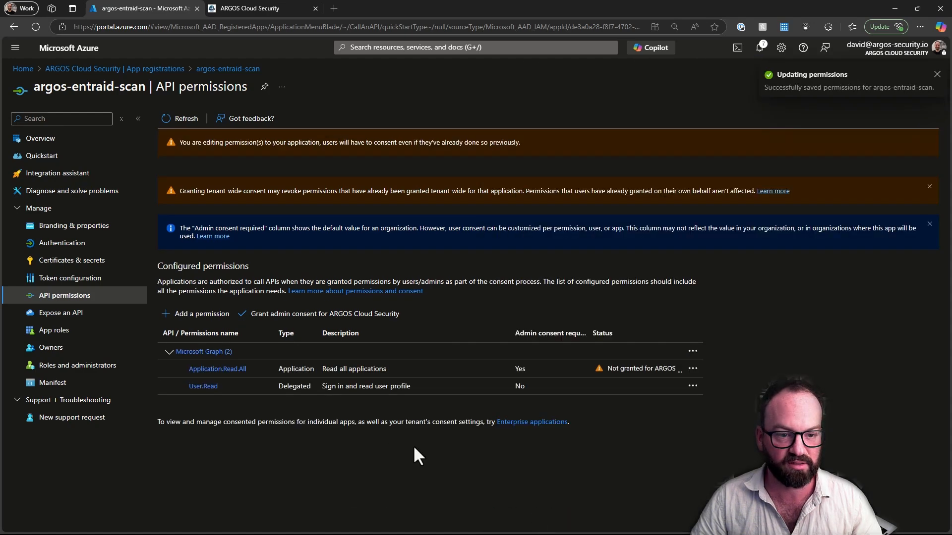
- Add the remaining Microsoft Graph permissions required by ARGOS and grant admin consent for ARGOS Cloud Security
left_click(207, 317)
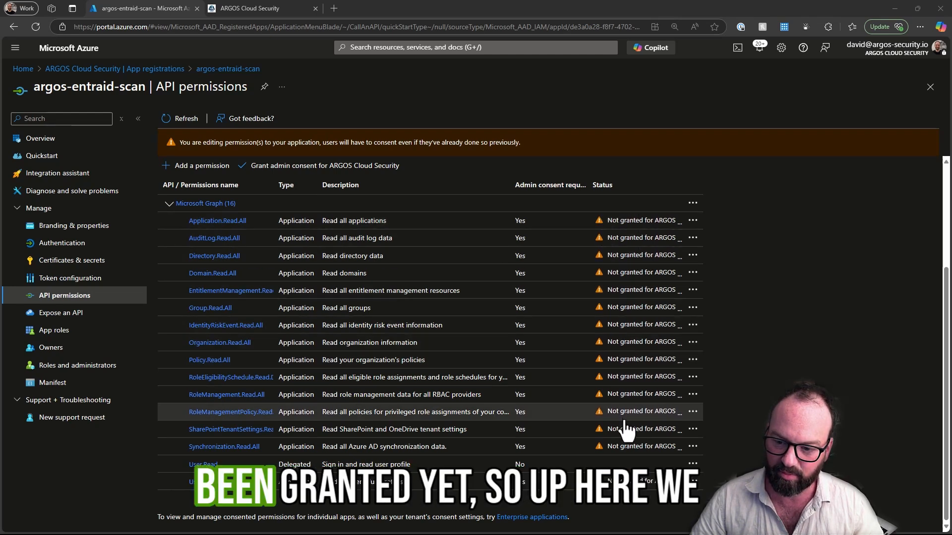
left_click(285, 172)
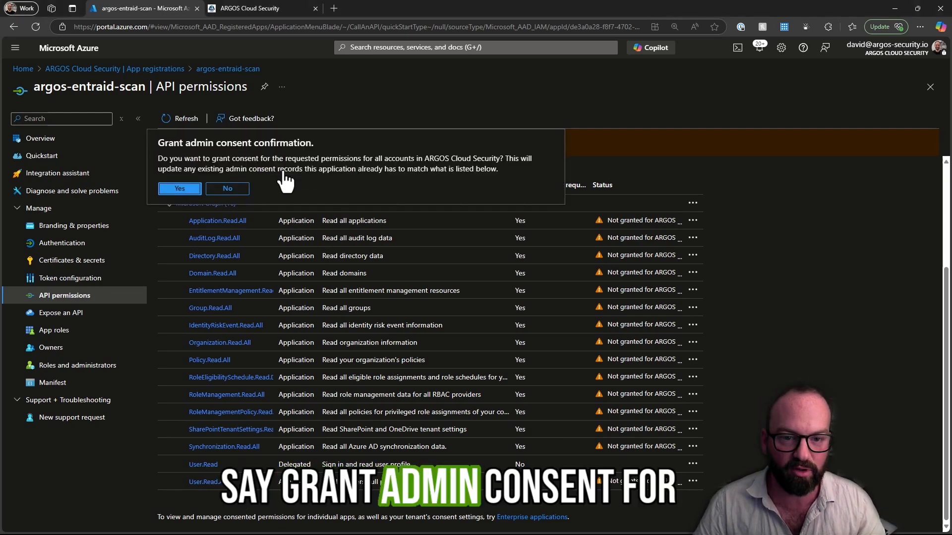
left_click(191, 189)
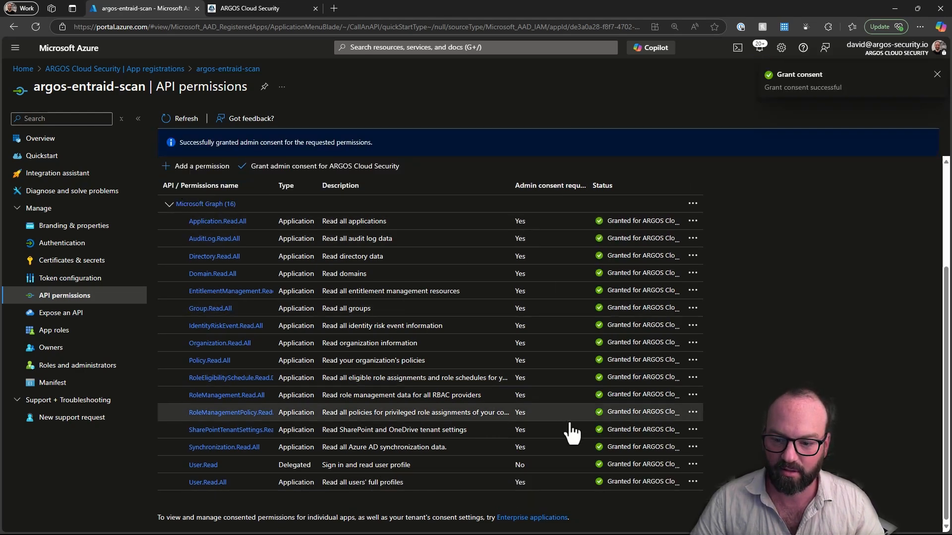
scroll(548, 461, "up", 3)
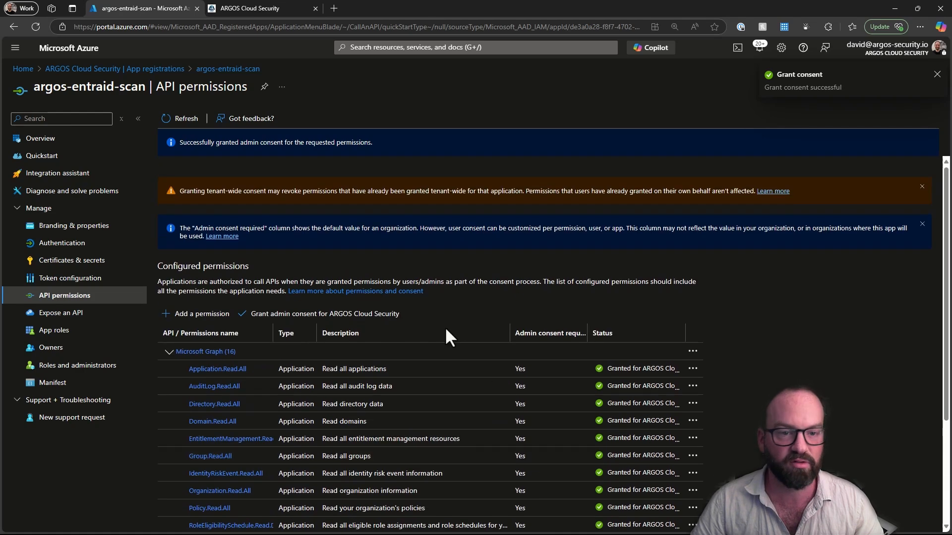
- Open the app registration's overview, switch to ARGOS and start a new Entra ID connection with the domain name argos-security.io
left_click(62, 148)
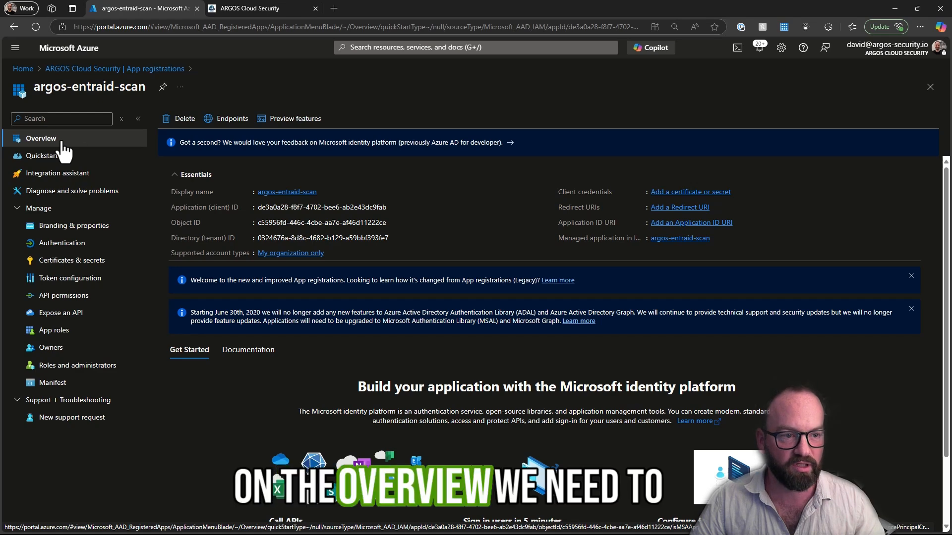
left_click(242, 6)
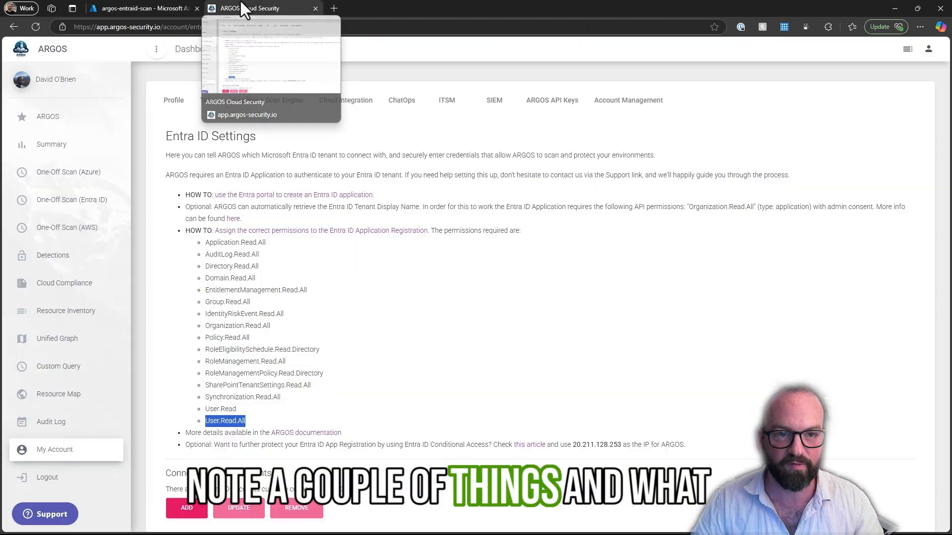
left_click(421, 329)
scroll(422, 329, "down", 2)
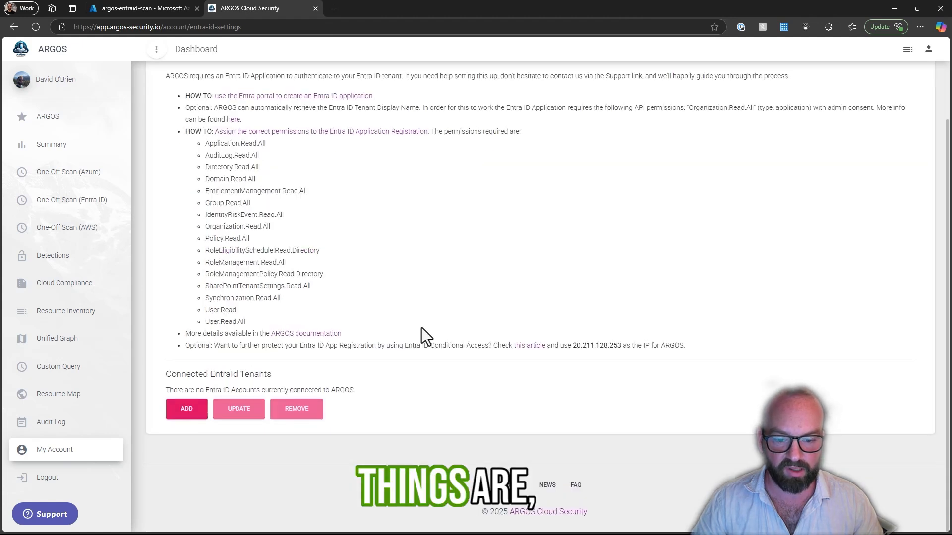
left_click(198, 414)
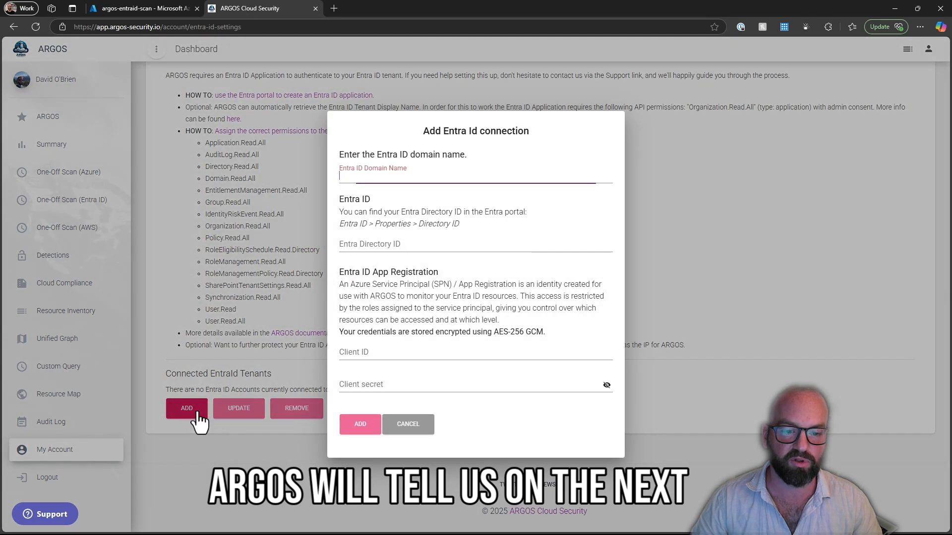
left_click(389, 177)
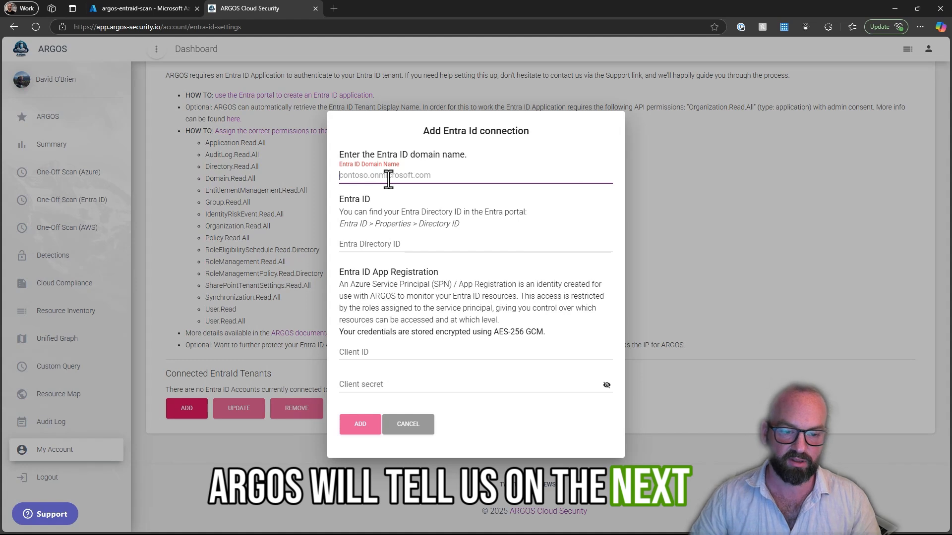
type("argos-sec")
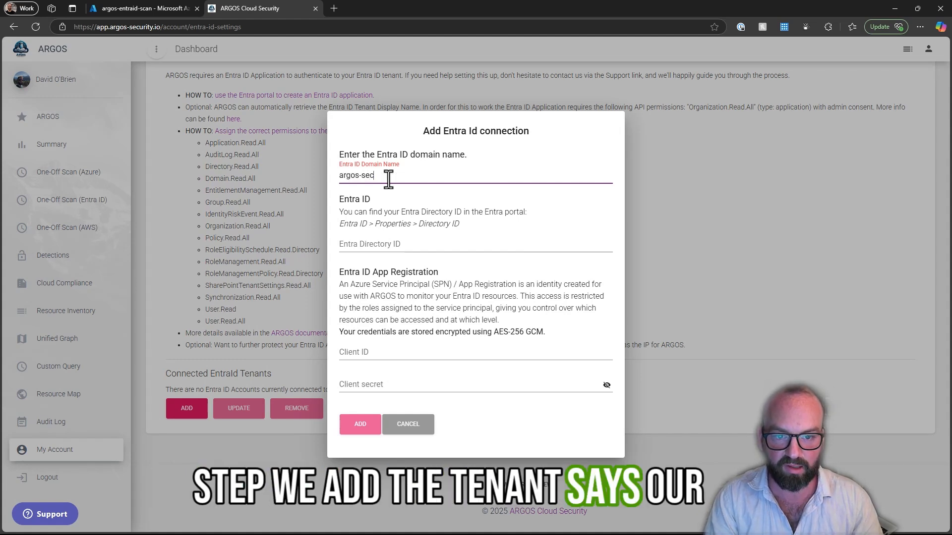
type("urity.io")
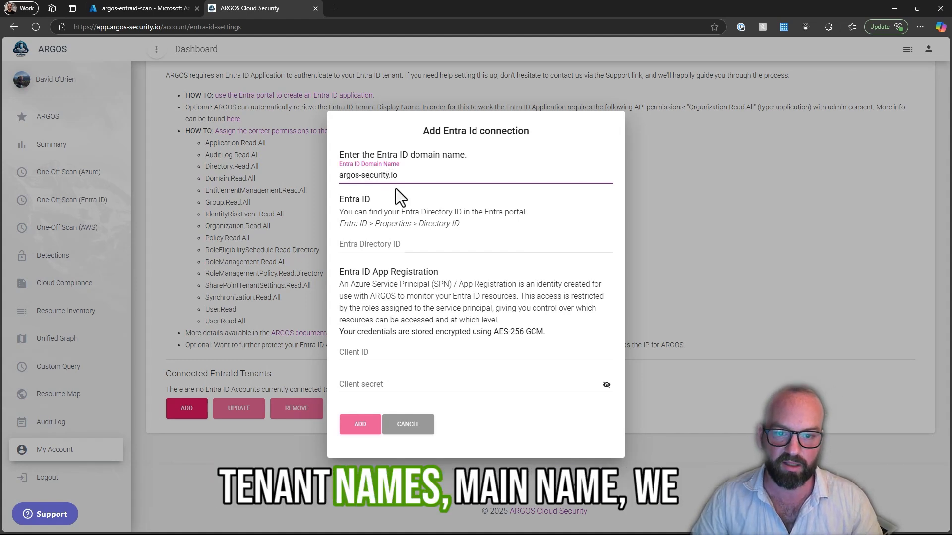
- Copy the directory (tenant) ID from the Azure app overview into the ARGOS connection's Entra Directory ID
left_click(382, 243)
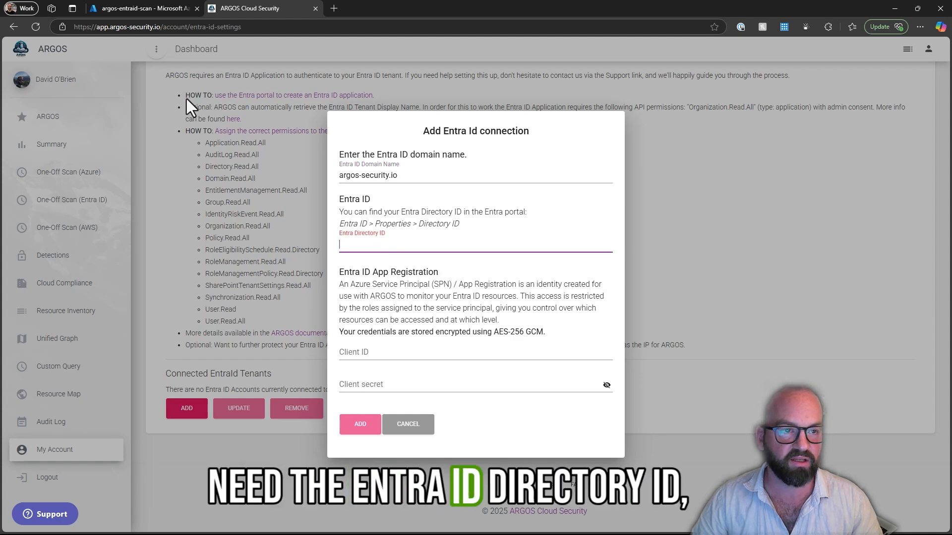
left_click(116, 3)
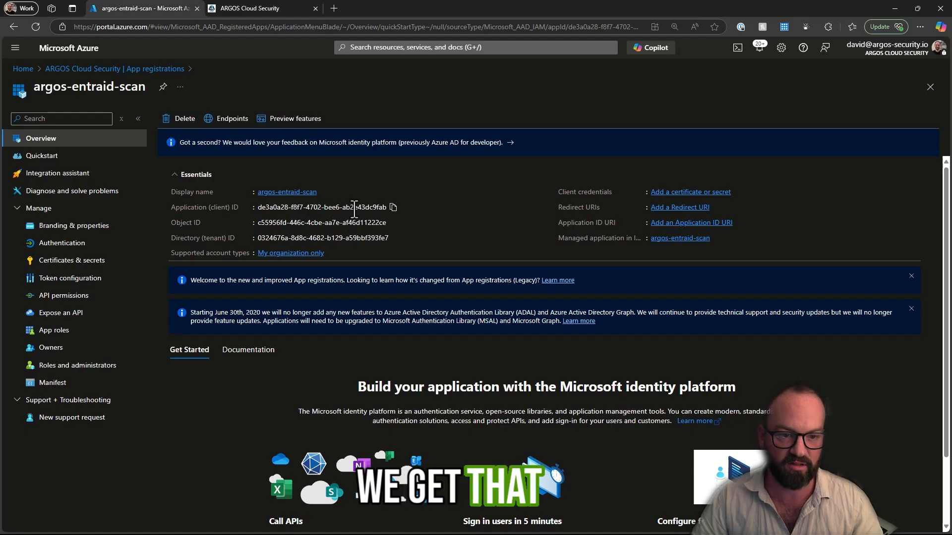
left_click(395, 238)
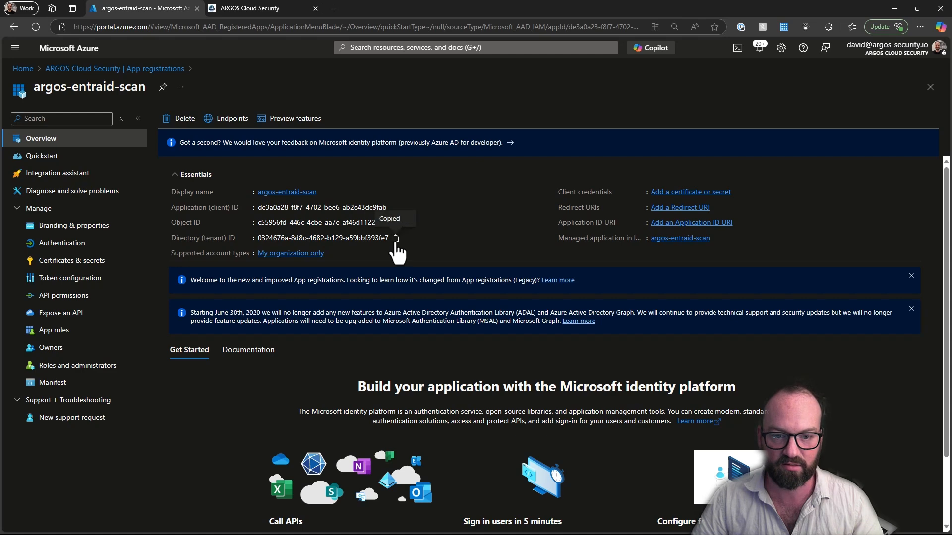
left_click(252, 11)
key("ctrl+v")
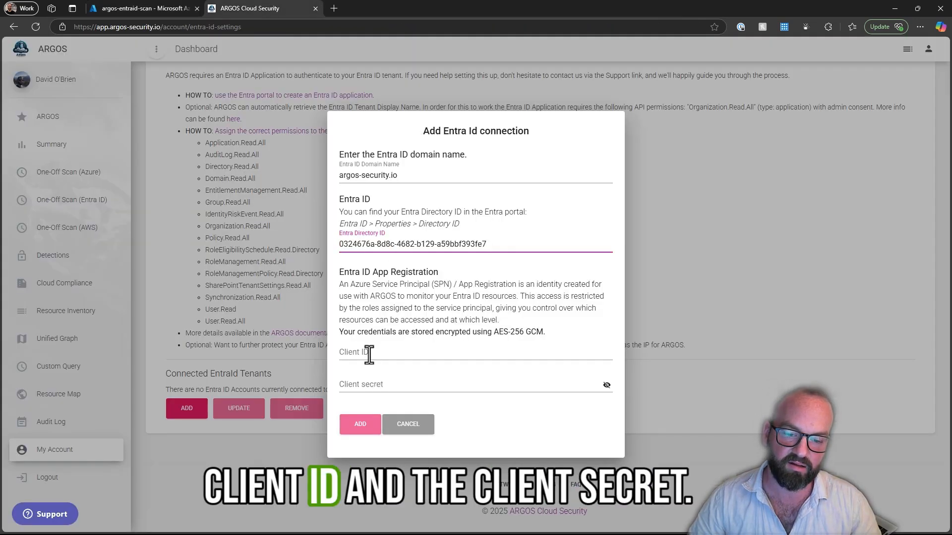
- Copy the application (client) ID of argos-entraid-scan from Azure into the ARGOS connection's Client ID
left_click(141, 9)
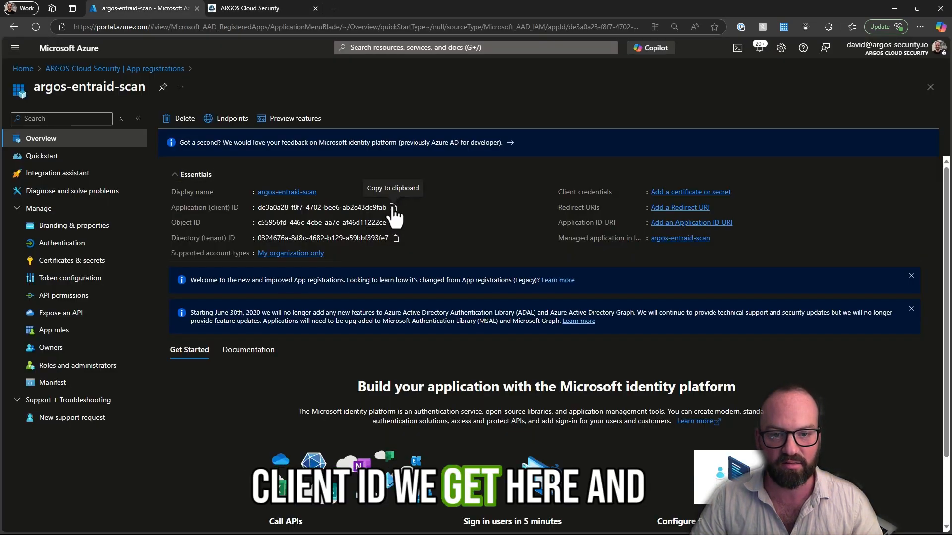
left_click(393, 208)
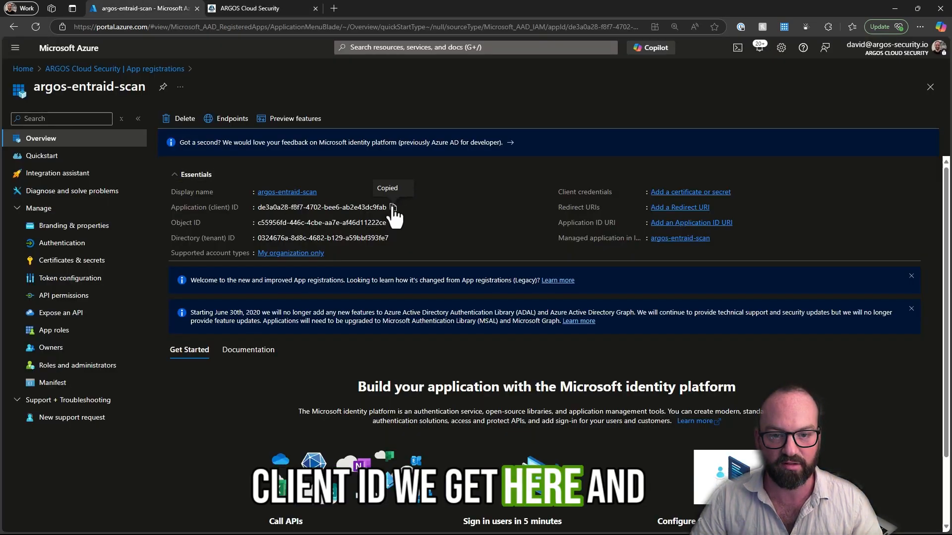
left_click(229, 8)
left_click(404, 357)
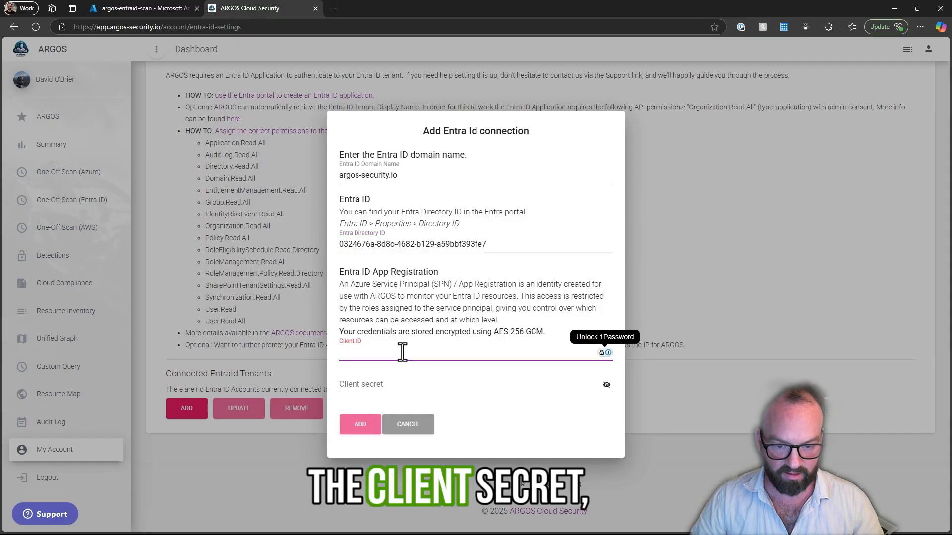
key("ctrl+v")
- Return to Azure and create a client secret for argos-entraid-scan with description 2501 and the recommended 180-day expiry
left_click(140, 8)
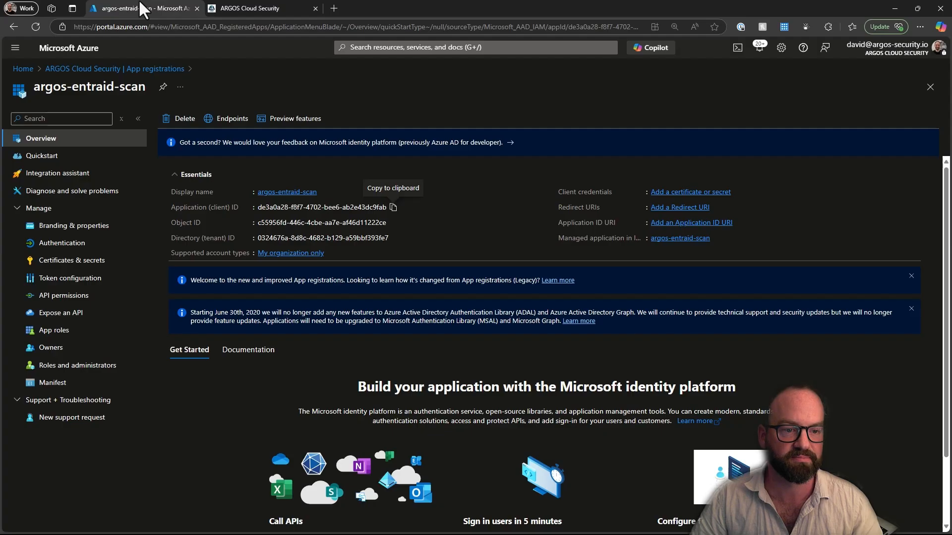
left_click(60, 266)
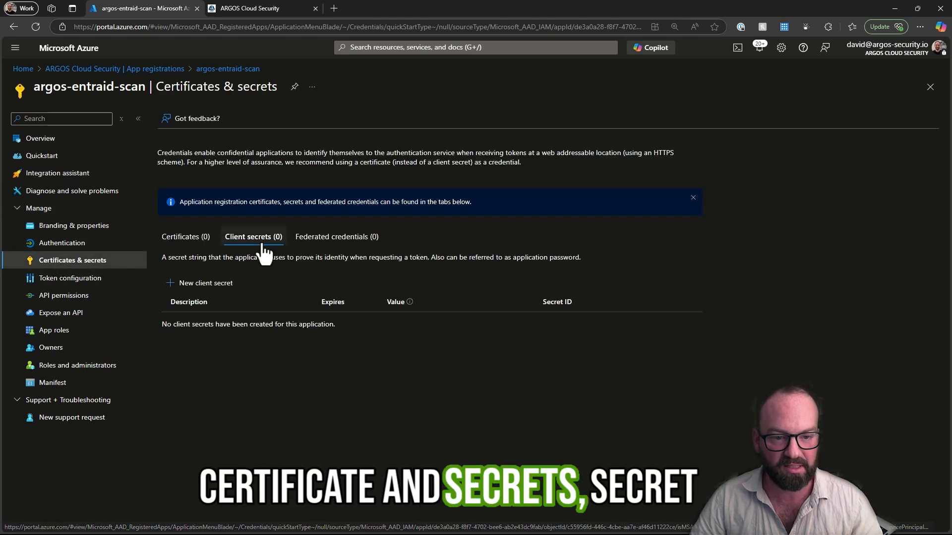
left_click(210, 285)
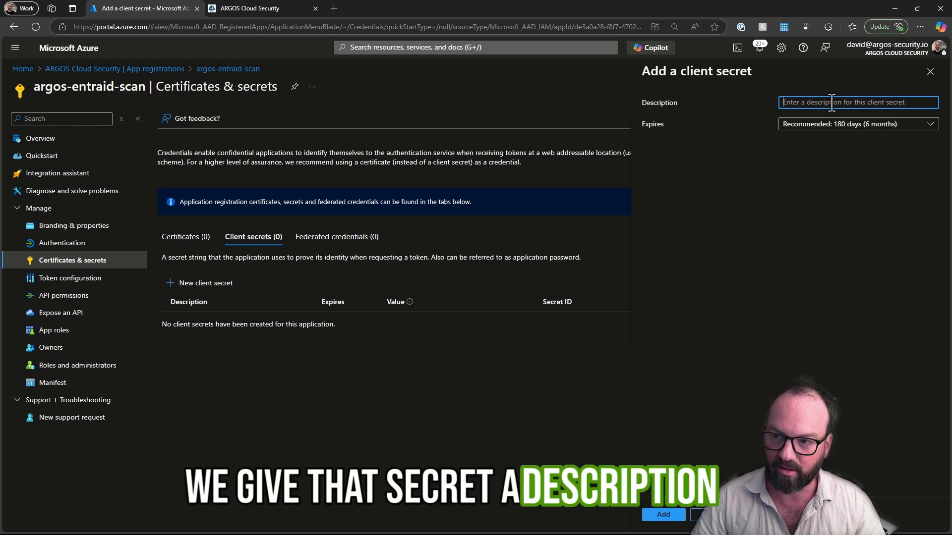
type("2501")
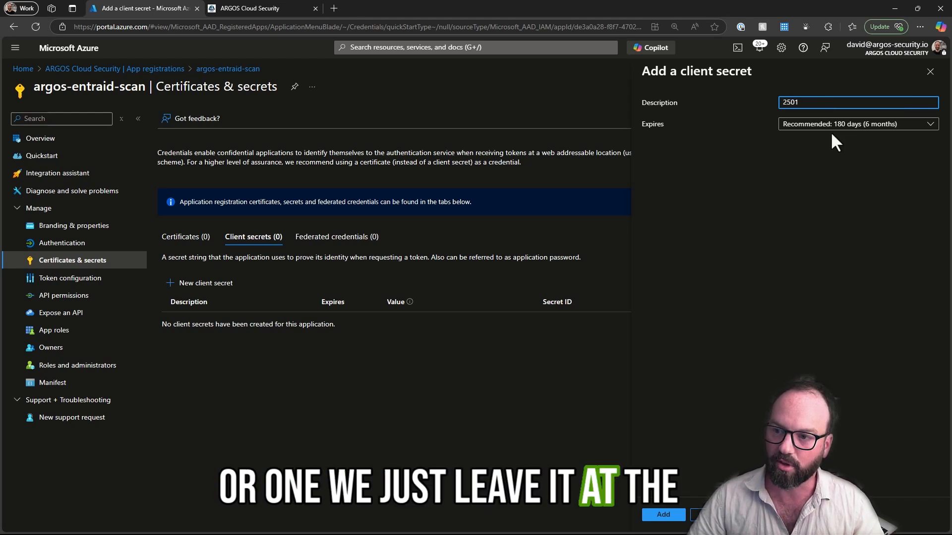
left_click(664, 515)
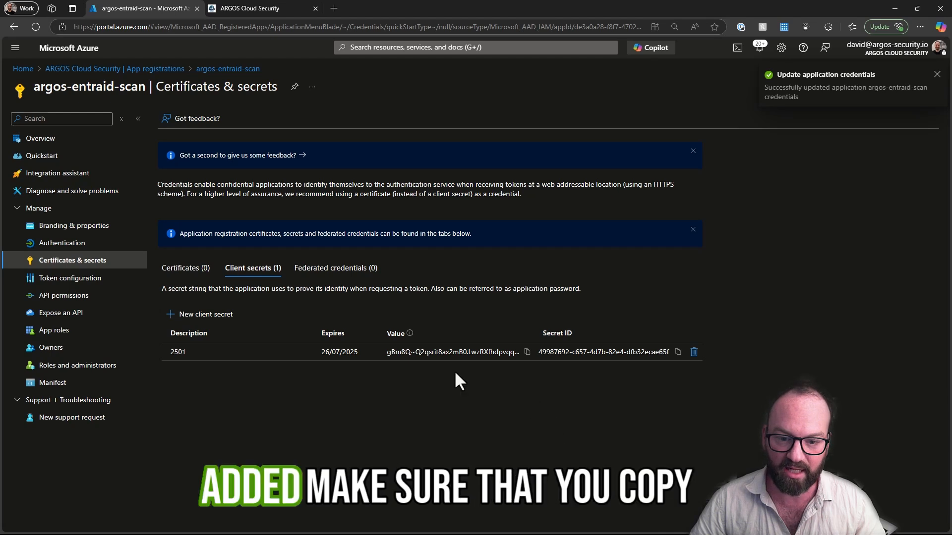
- Copy the new client secret's value from Azure into the ARGOS Client secret field and add the Entra ID connection
left_click(527, 352)
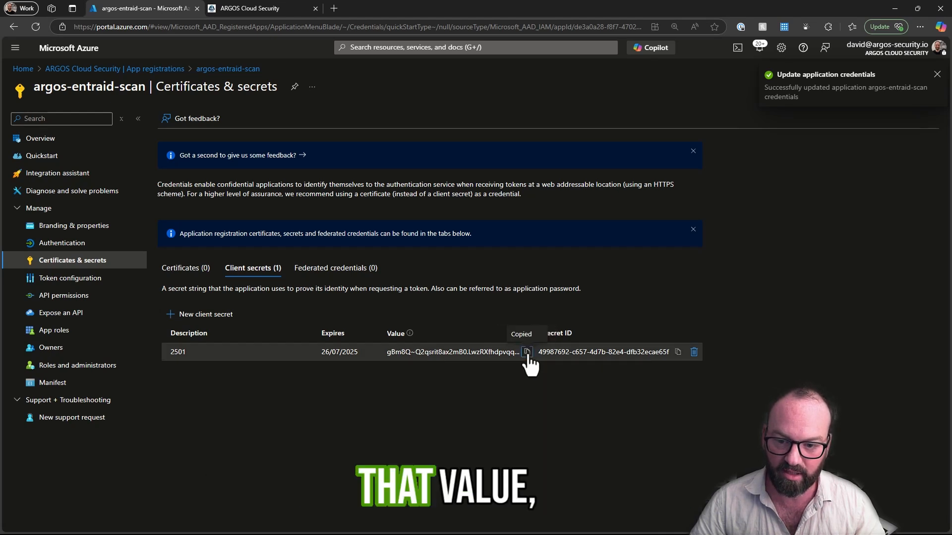
left_click(255, 3)
left_click(414, 386)
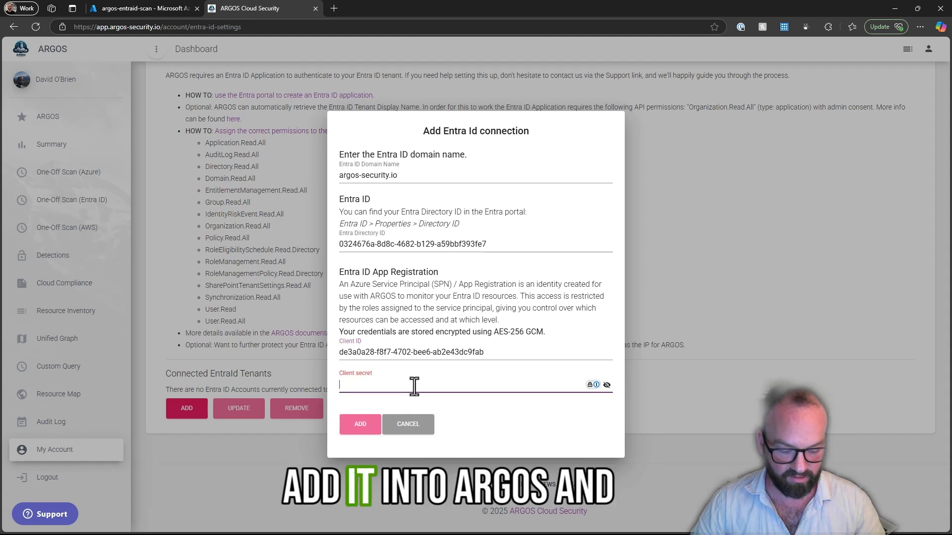
key("ctrl+v")
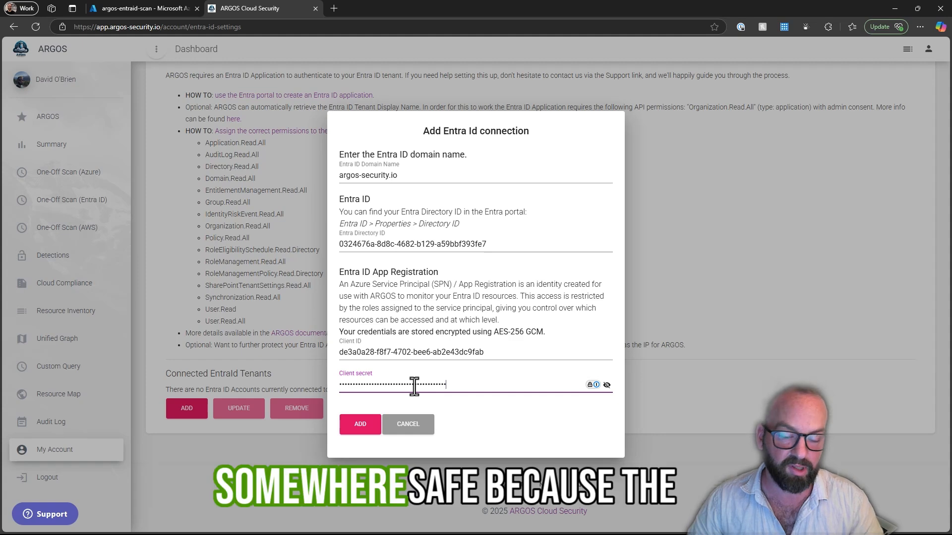
left_click(133, 8)
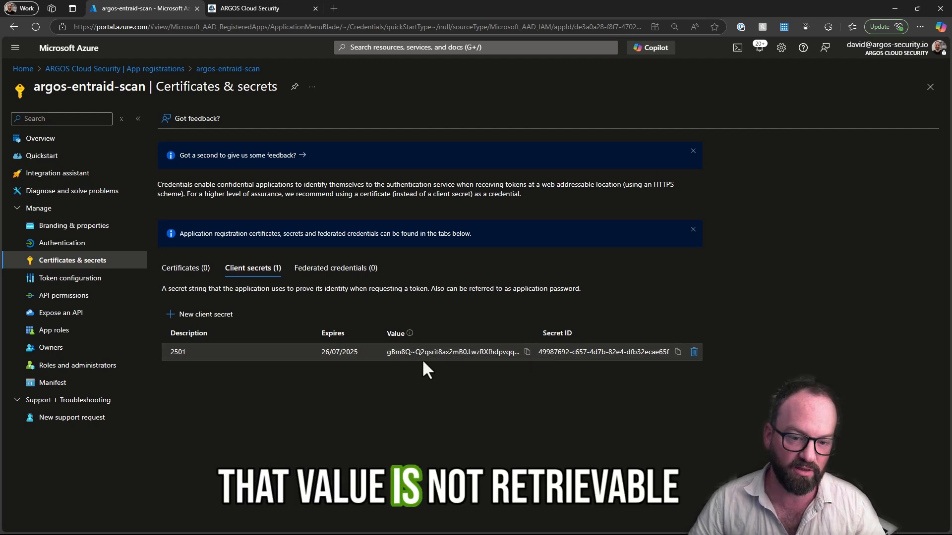
left_click(265, 6)
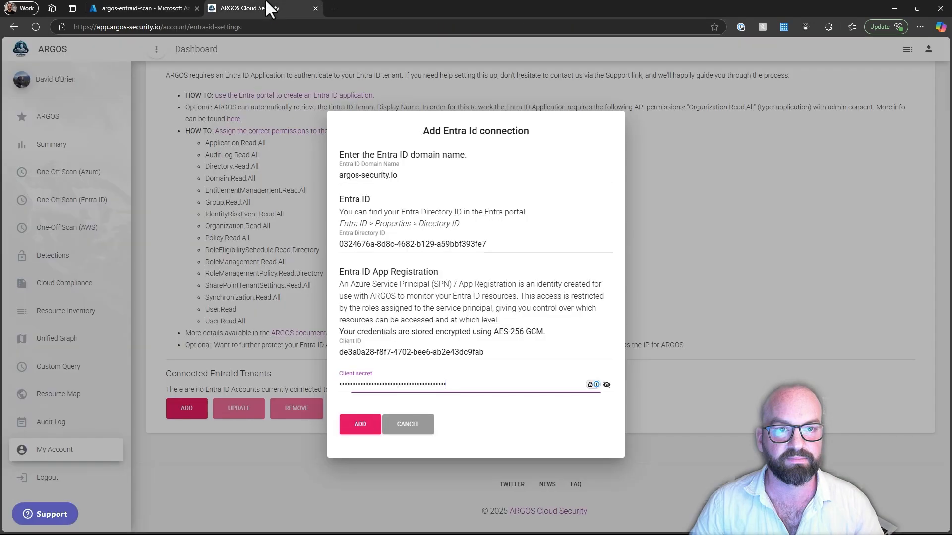
left_click(365, 429)
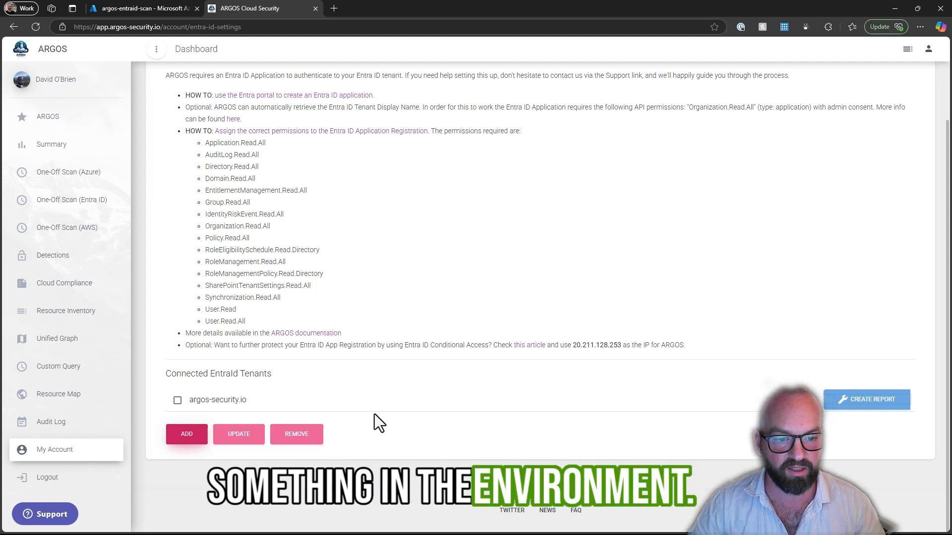
- Select the connected argos-security.io tenant, view its connection update form and close it without changes
left_click(178, 401)
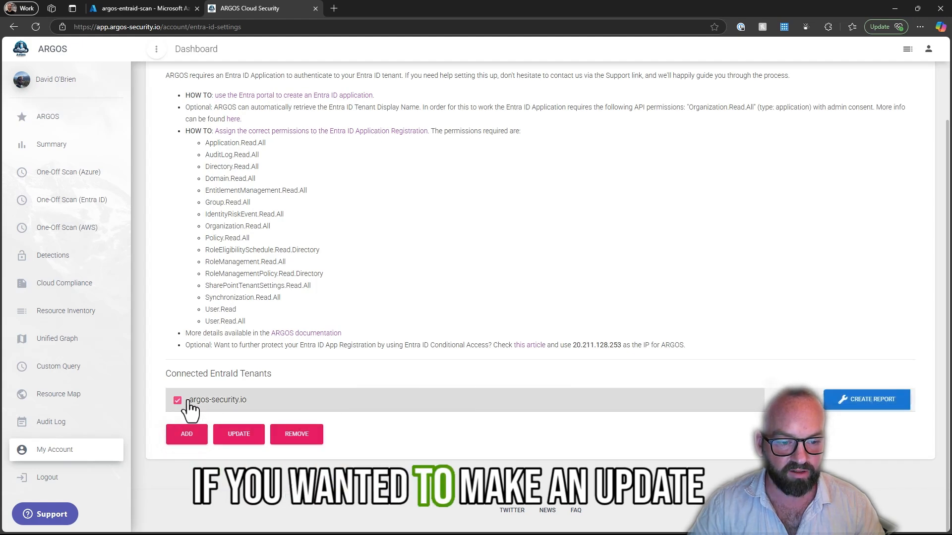
left_click(247, 435)
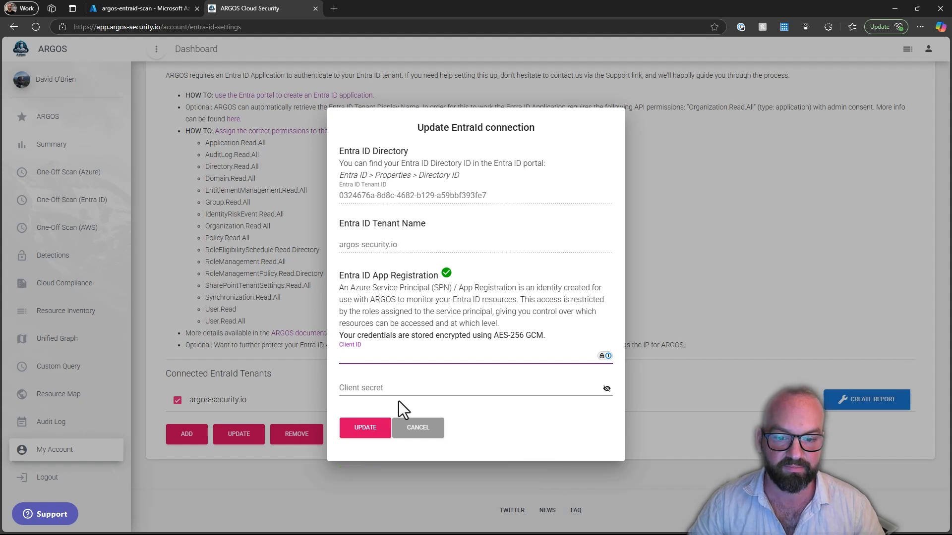
left_click(416, 428)
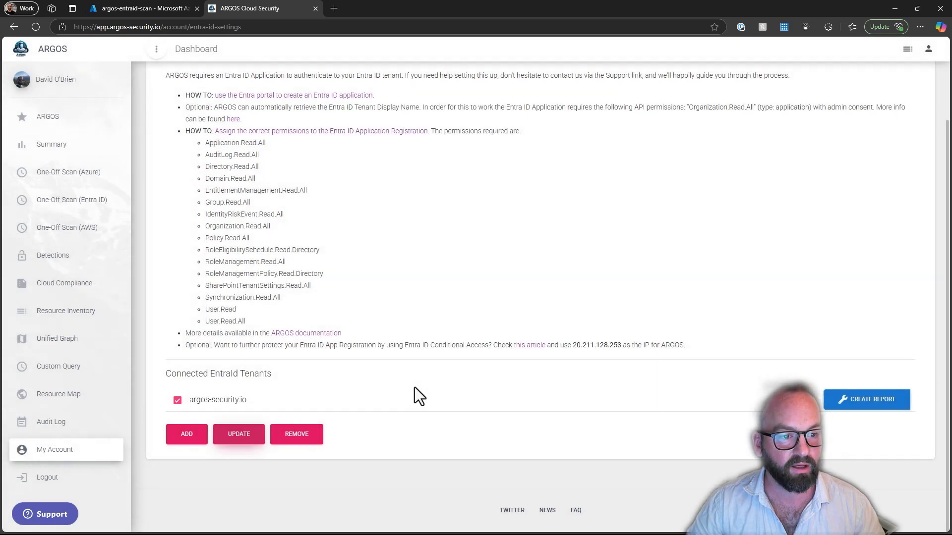